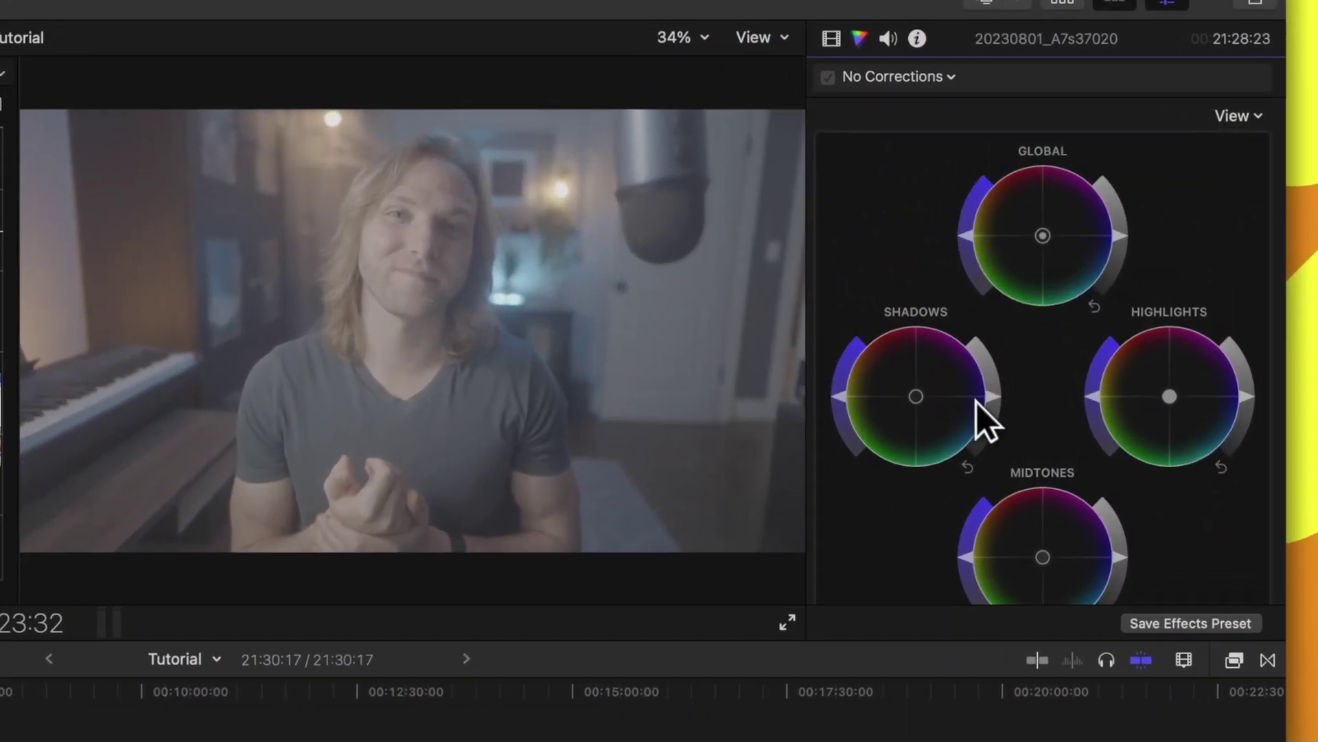
Step: Darken the log clip's shadows and brighten its highlights with the Color Wheels
drag(976, 402, 987, 418)
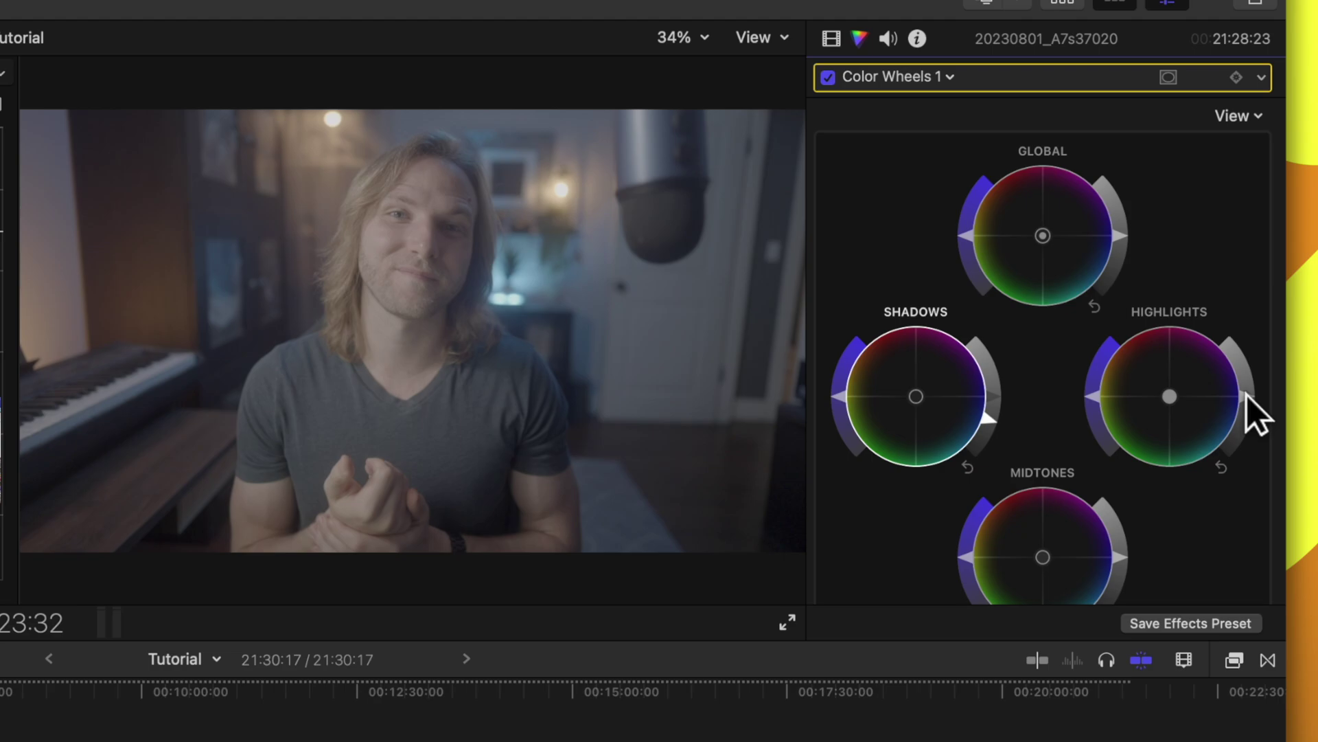
drag(1247, 394, 1241, 369)
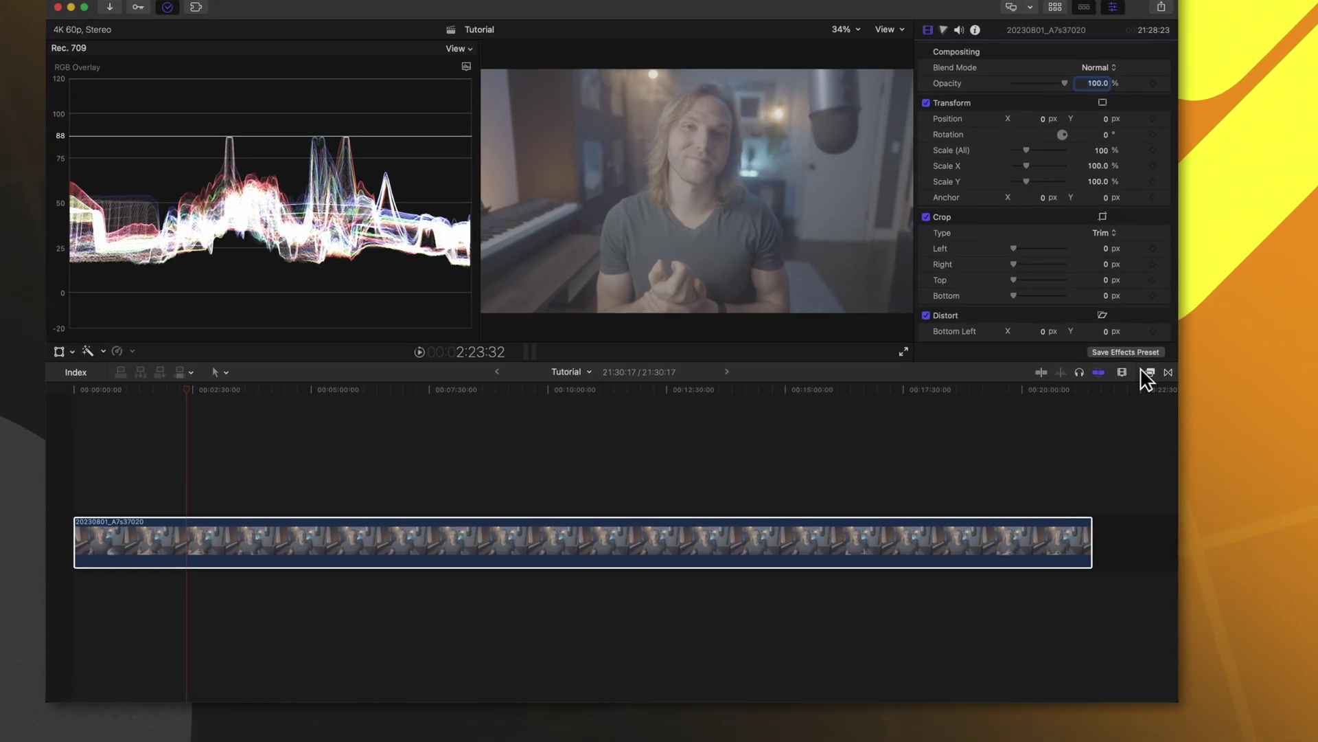
Step: Find 'custom' in the Effects browser, apply Custom LUT to the clip, and choose 'Choose Custom LUT…'
click(1149, 404)
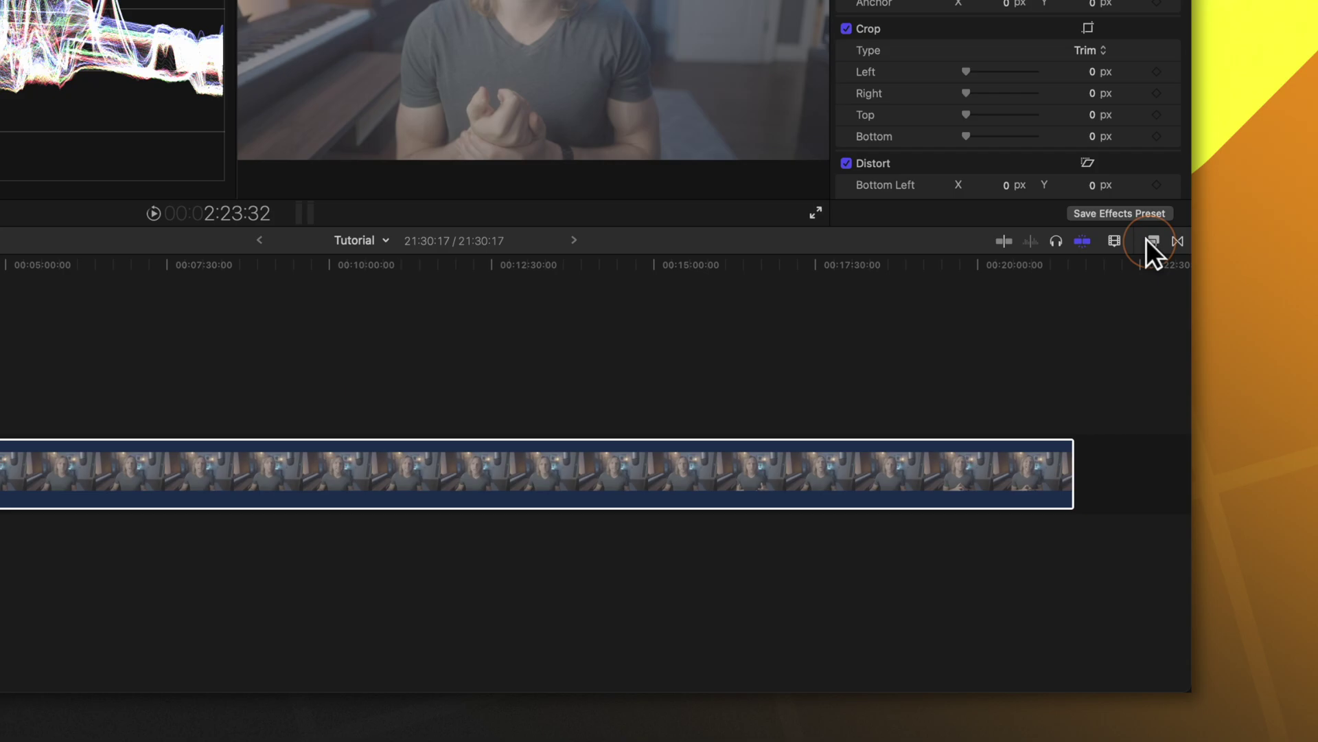
click(930, 673)
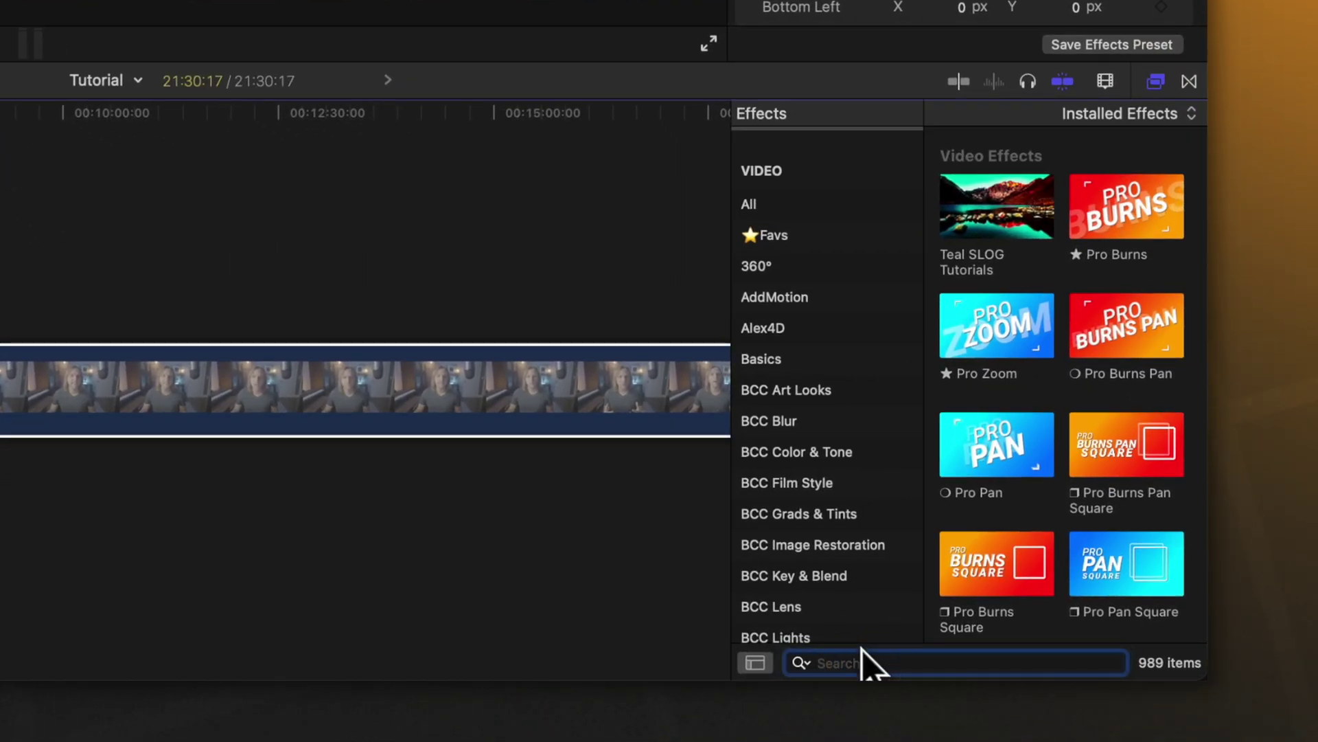
text(cust)
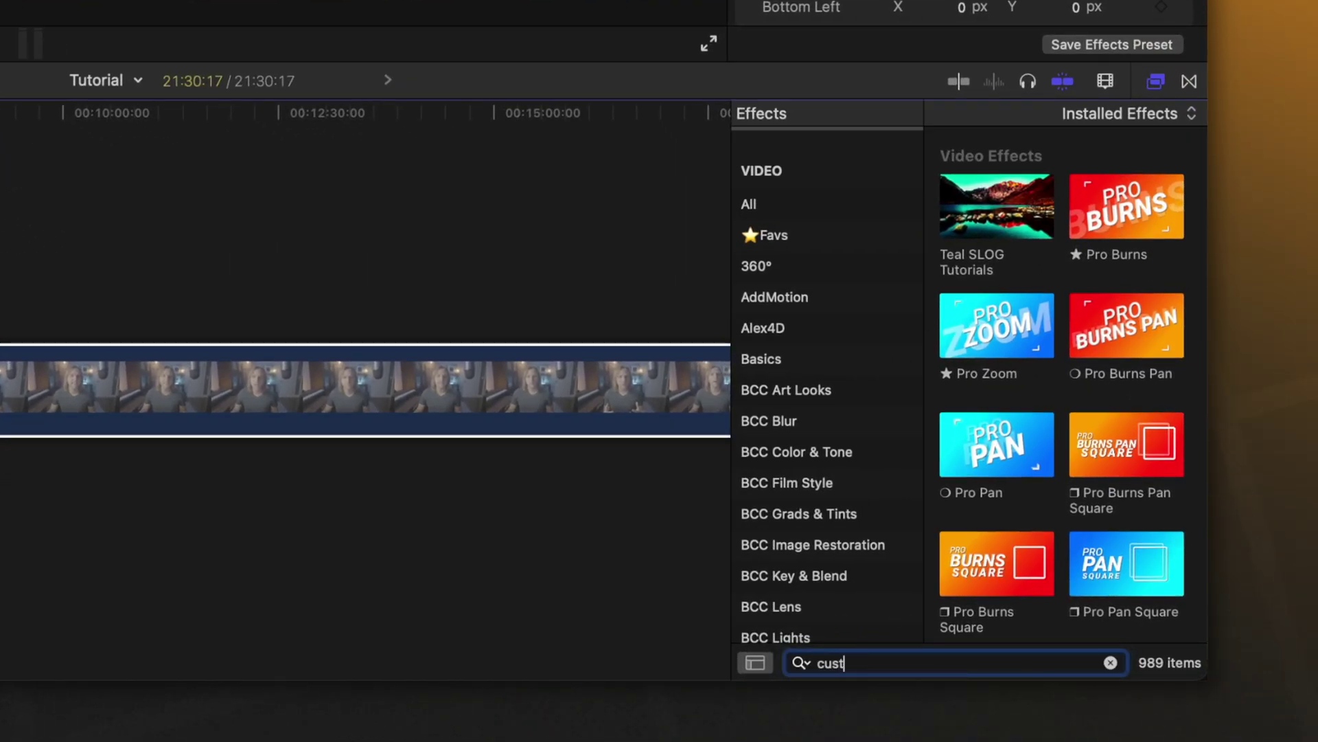
text(om)
drag(1016, 189, 412, 567)
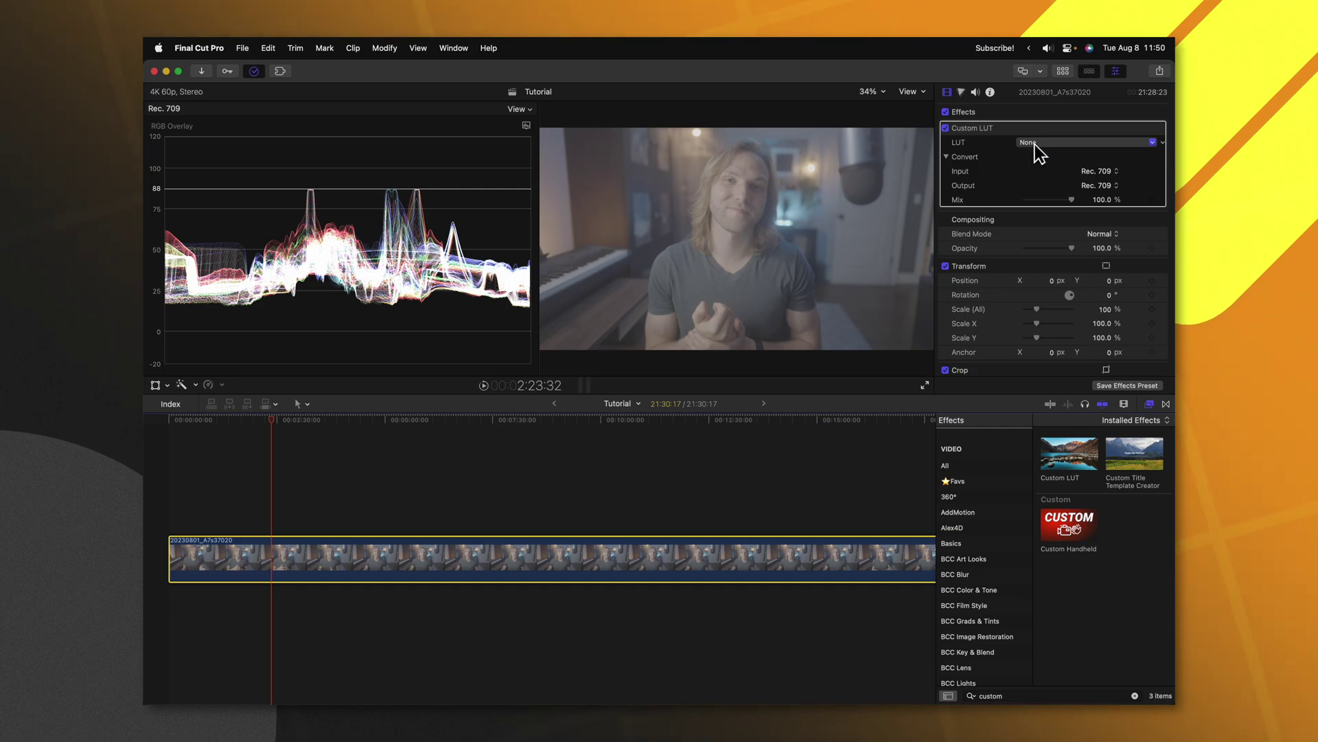
click(1043, 146)
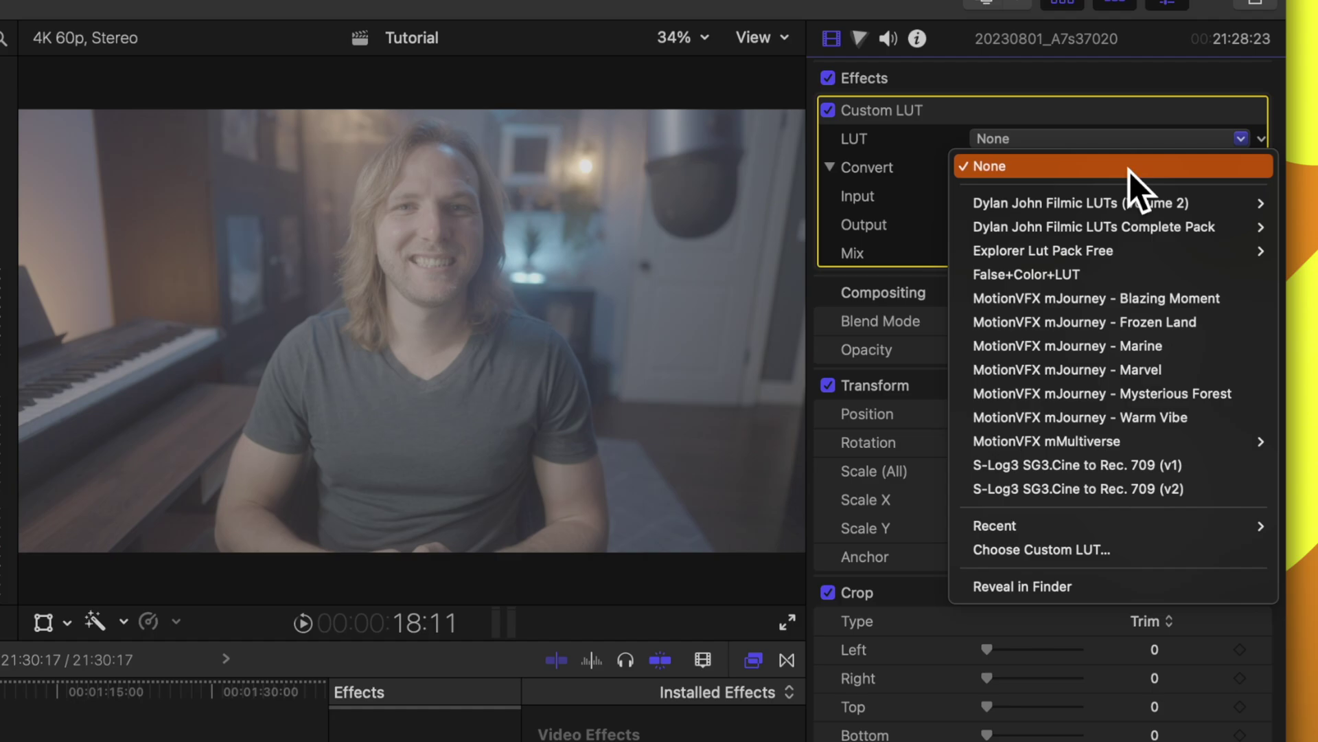
click(1091, 562)
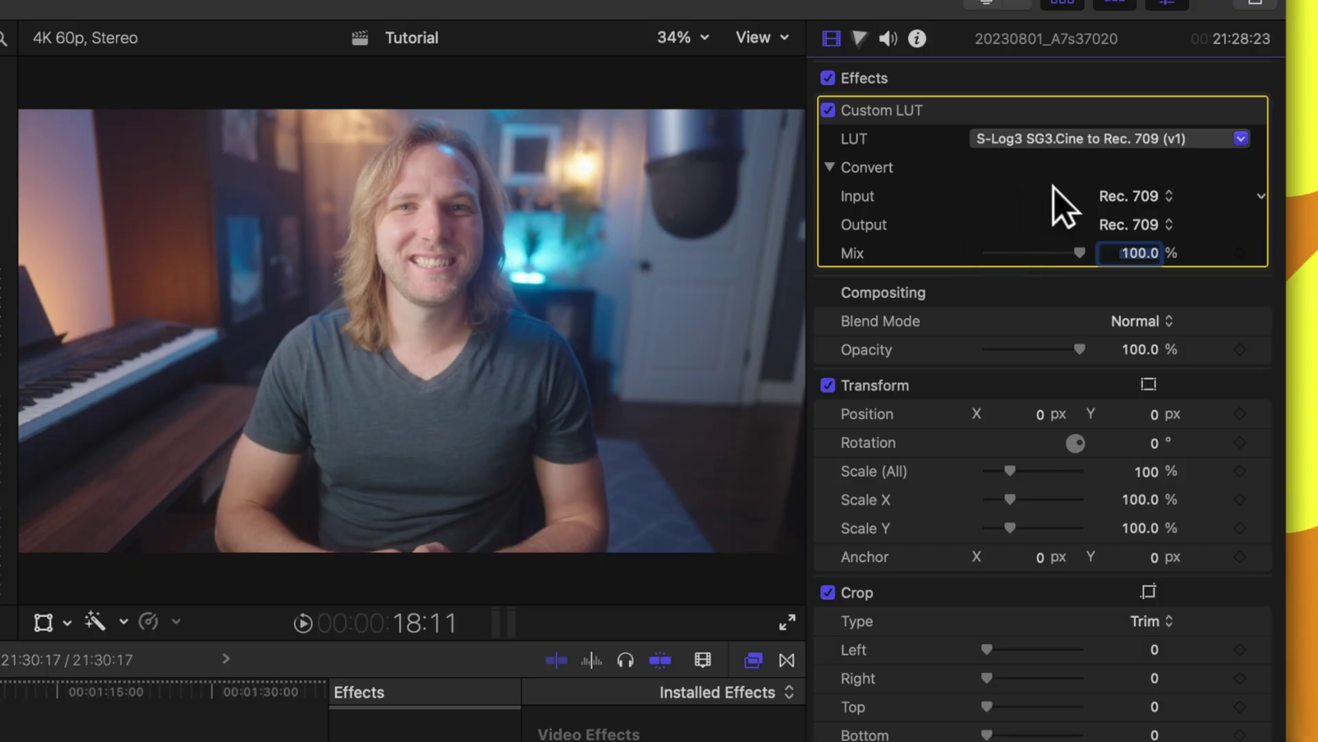
Step: In the Color Wheels, lower the Shadows and Highlights brightness on top of the S-Log3 LUT
key(super+6)
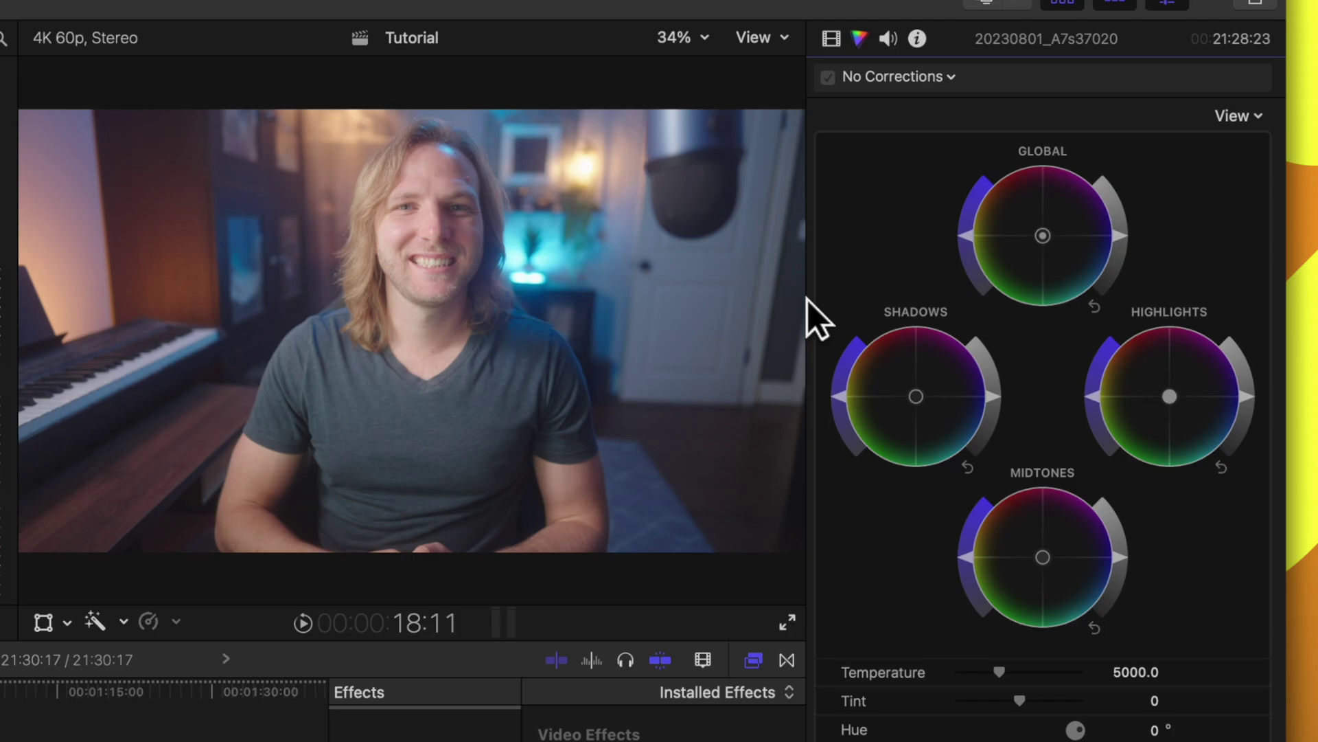
drag(988, 389, 991, 412)
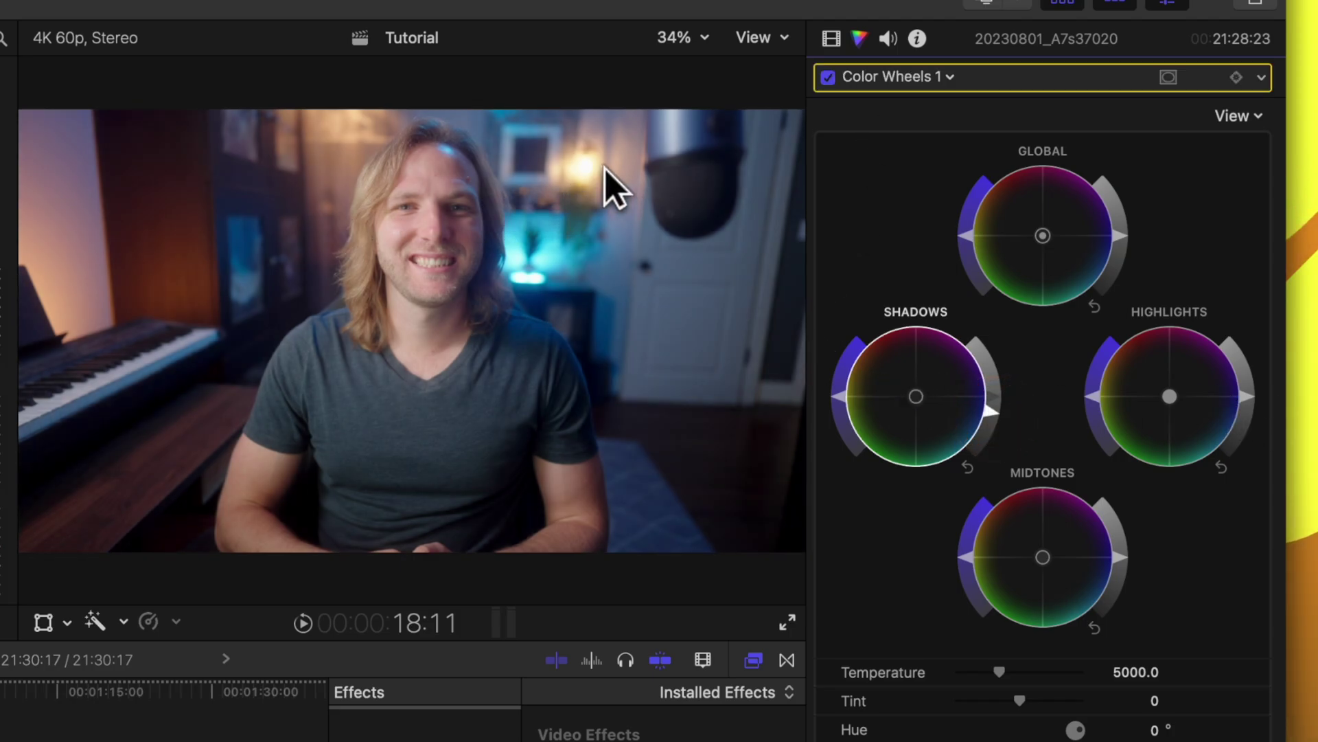
drag(1250, 396, 1251, 424)
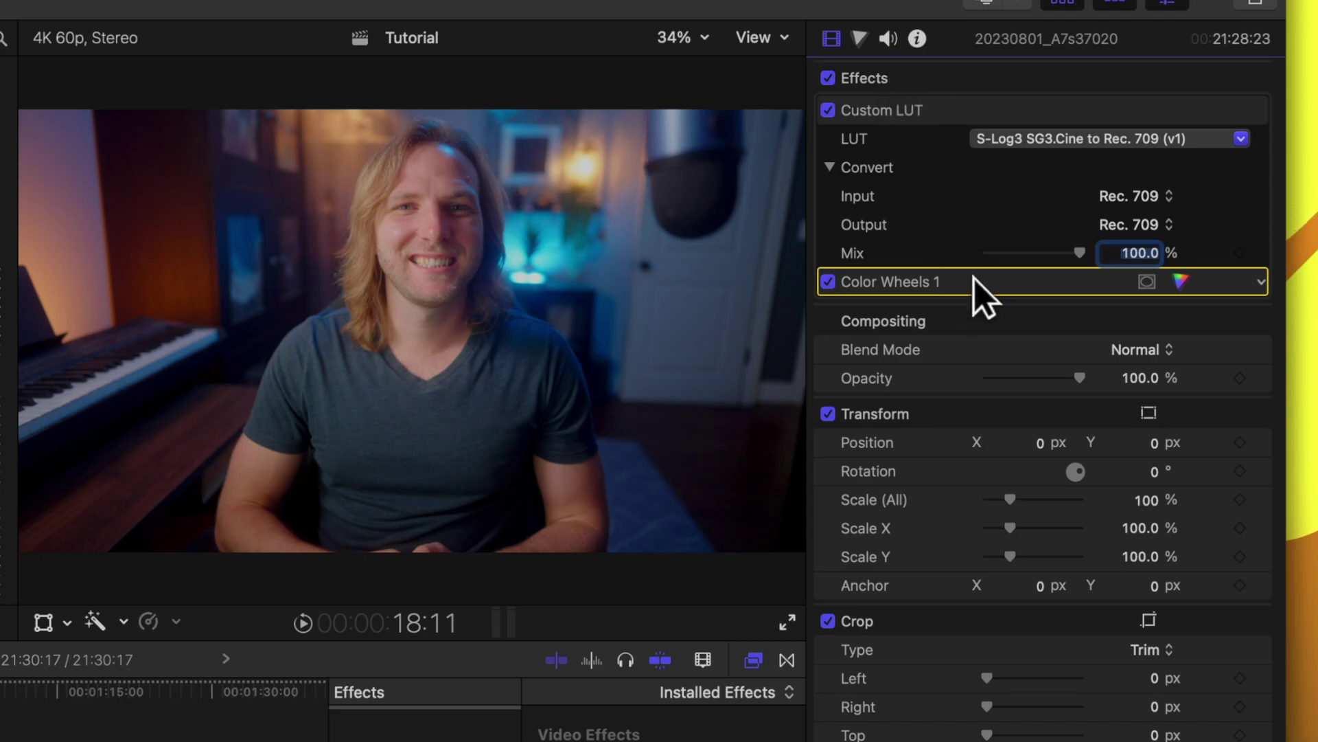
Step: Move Color Wheels 1 above the Custom LUT and fine-tune its Shadows brightness
drag(975, 278, 974, 103)
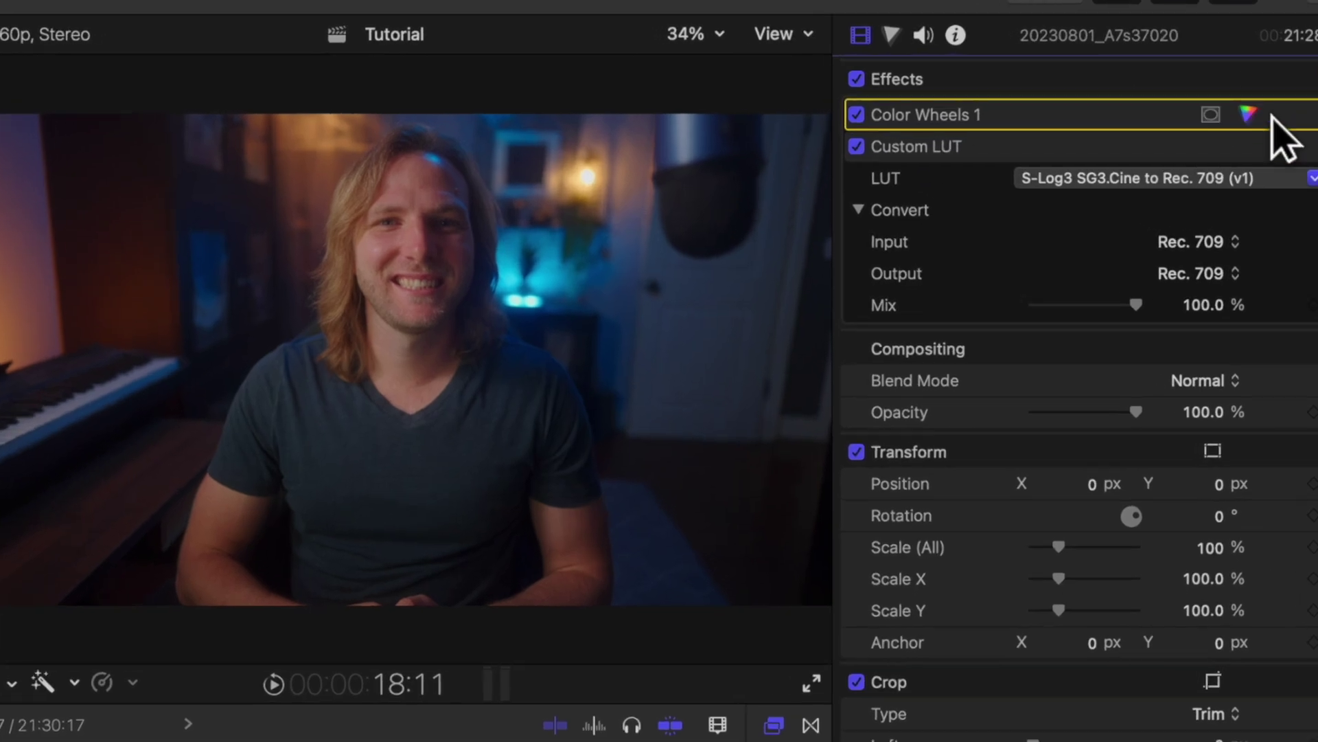
click(1180, 109)
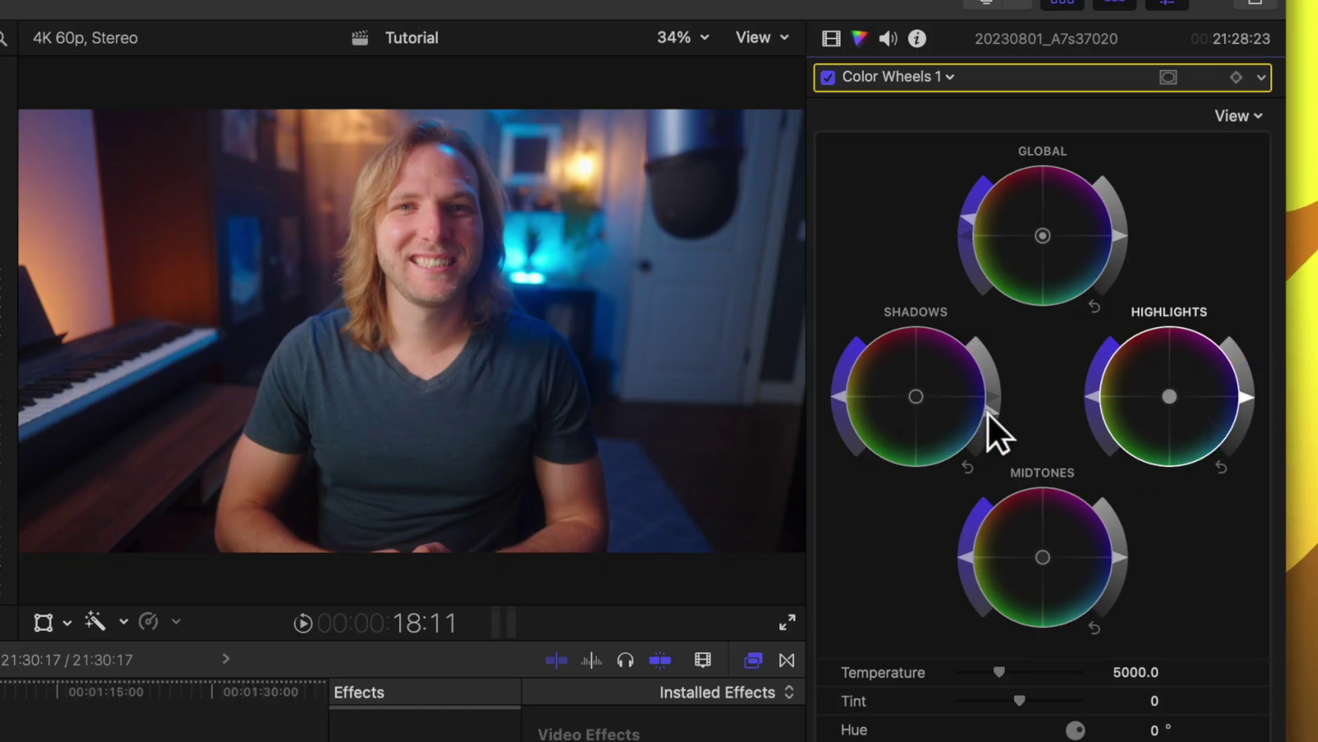
drag(989, 412, 971, 379)
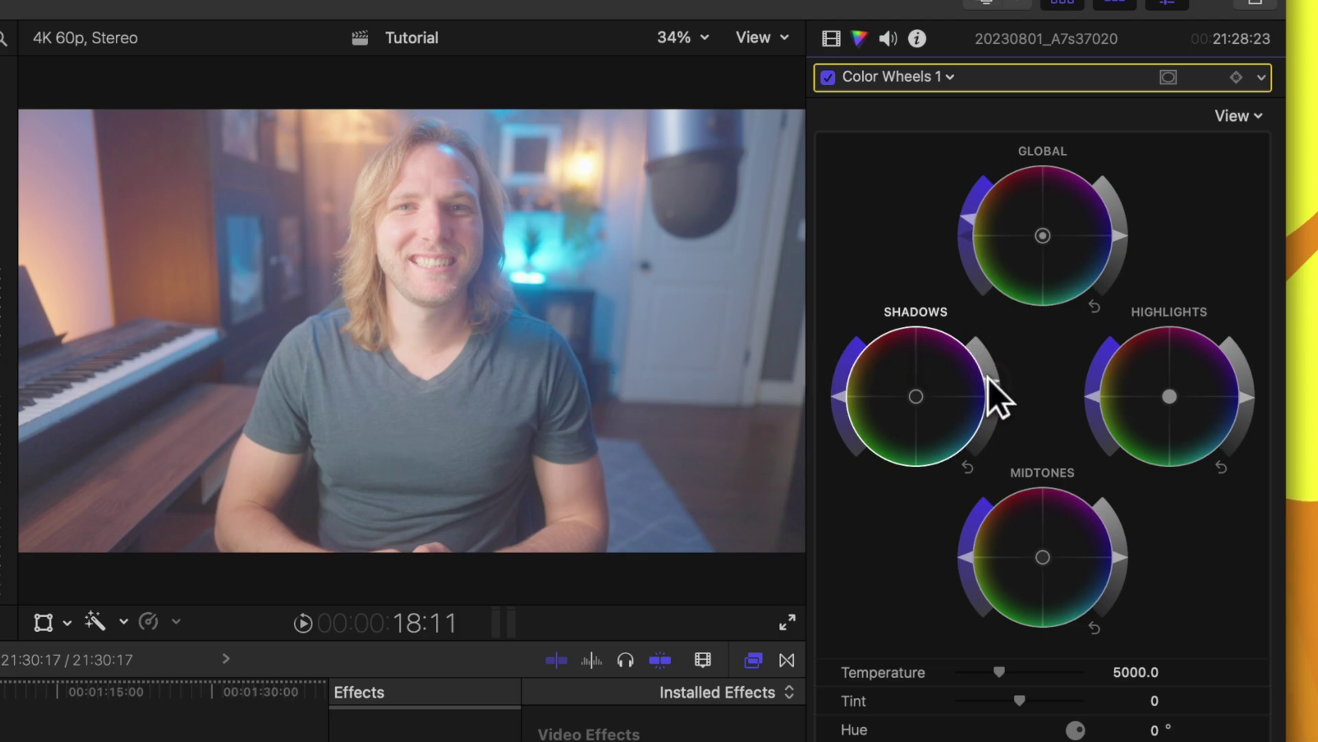
drag(990, 376, 963, 410)
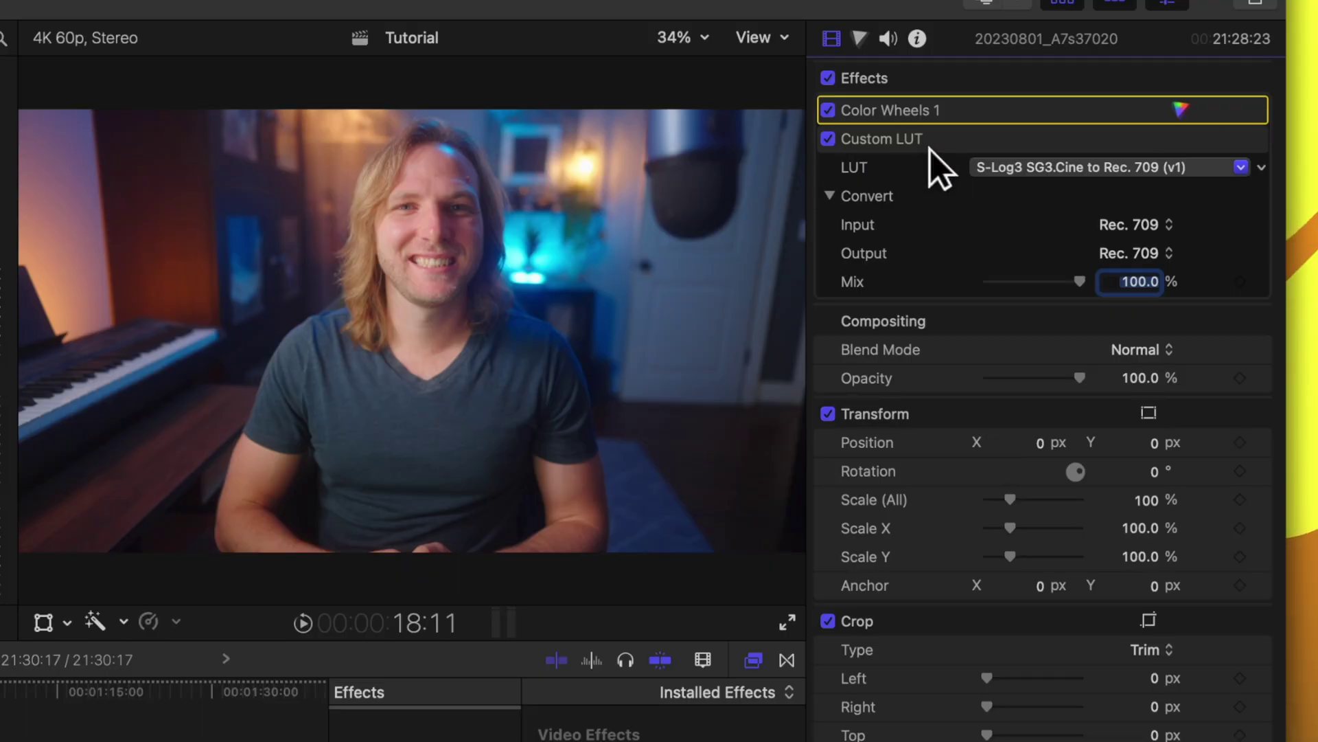
click(944, 141)
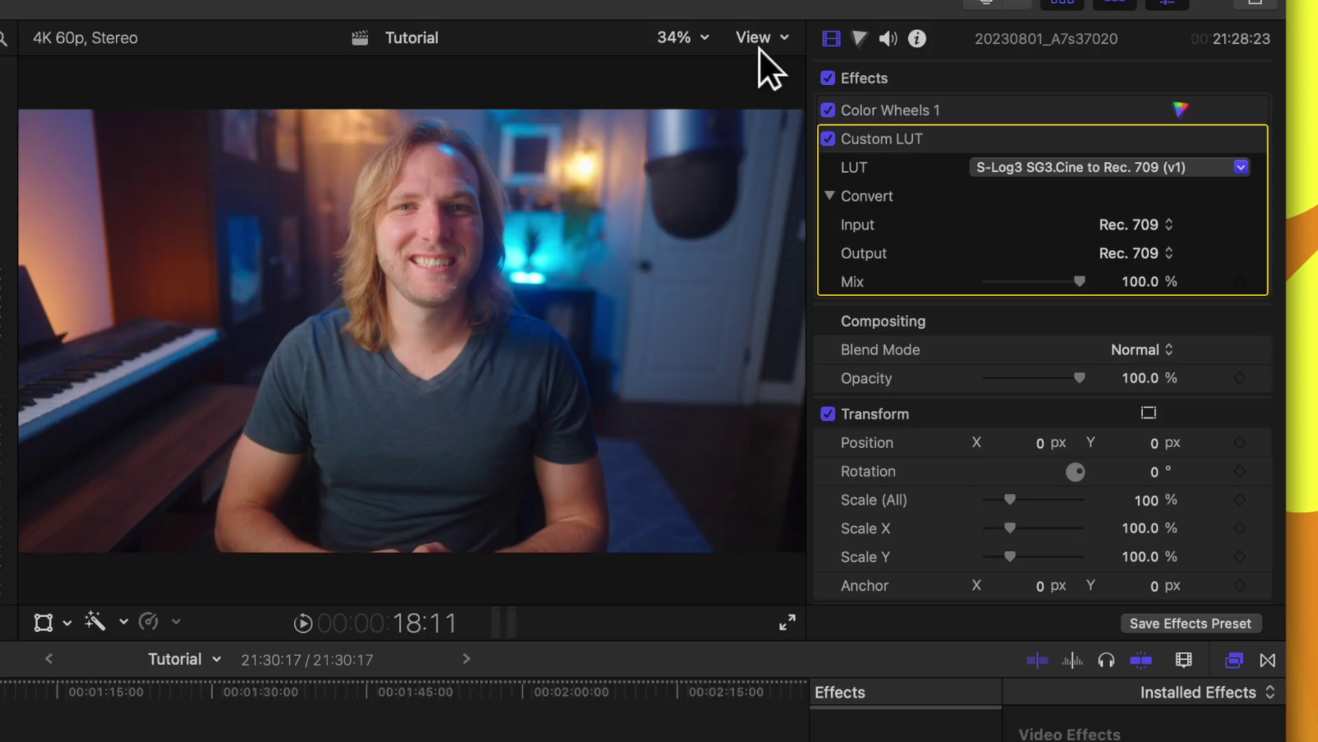
Step: Save the clip's effects as preset 'LOG CORRECTION' in the Favs category
click(1148, 629)
key(BackSpace)
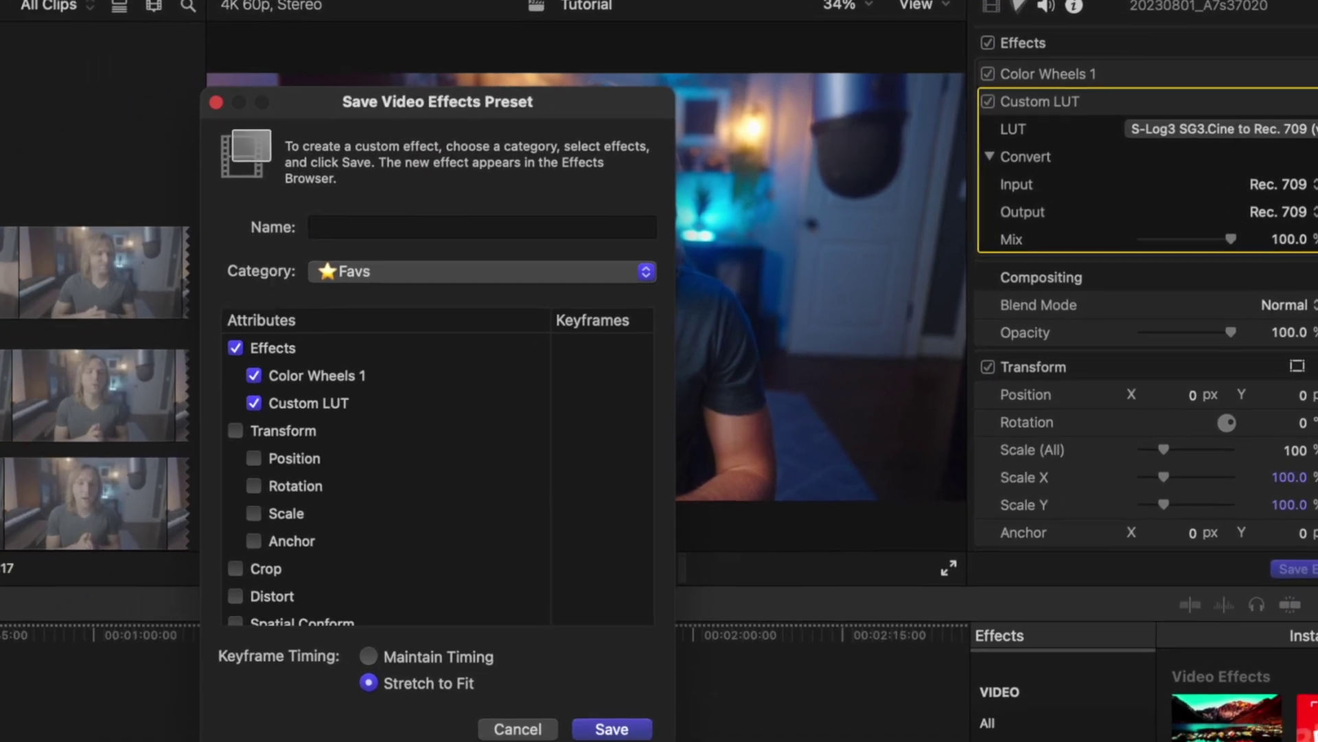
text(LOG CORRECTION)
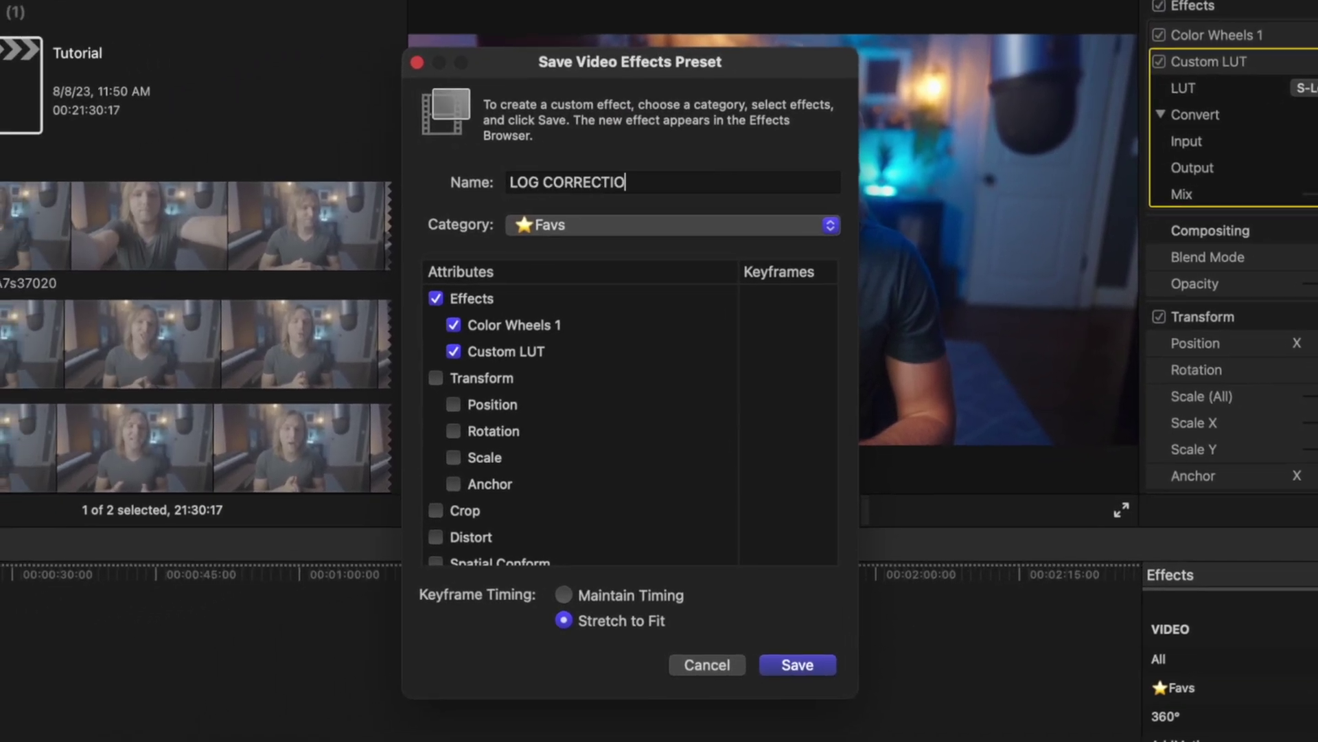
click(595, 231)
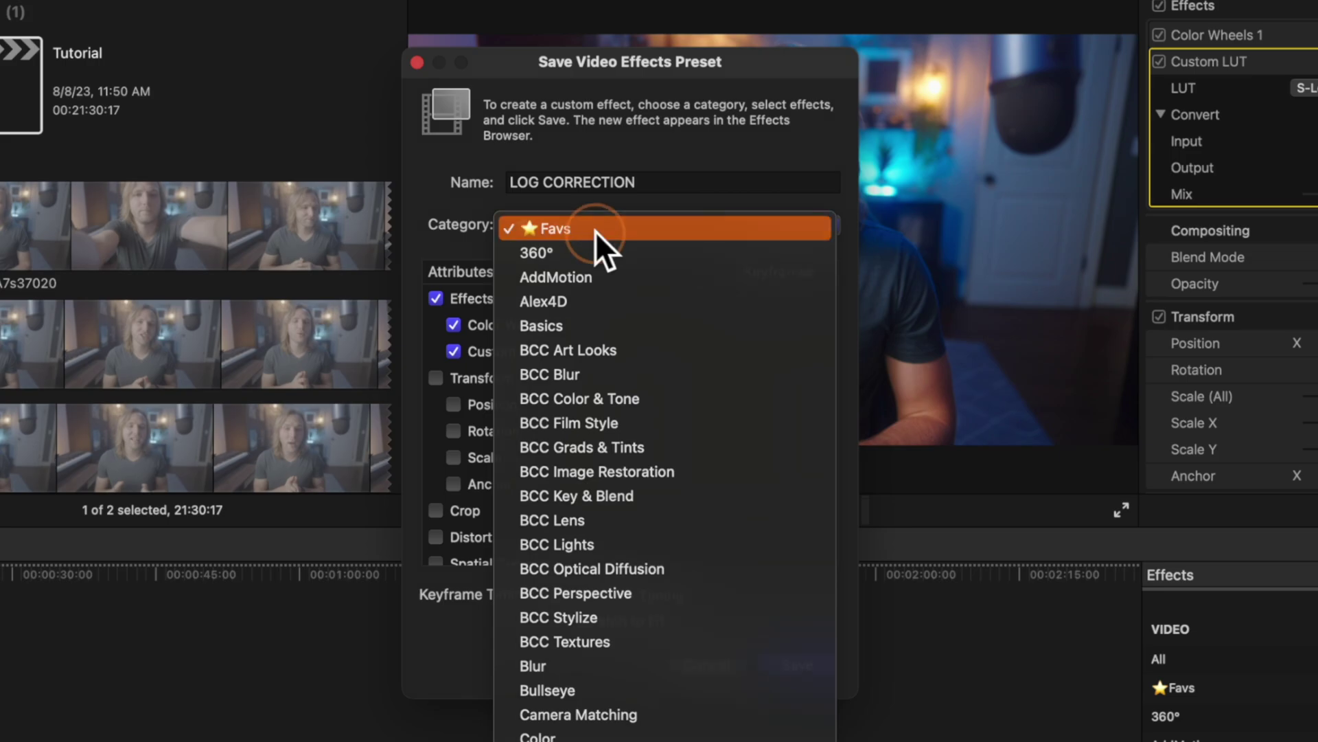
click(595, 231)
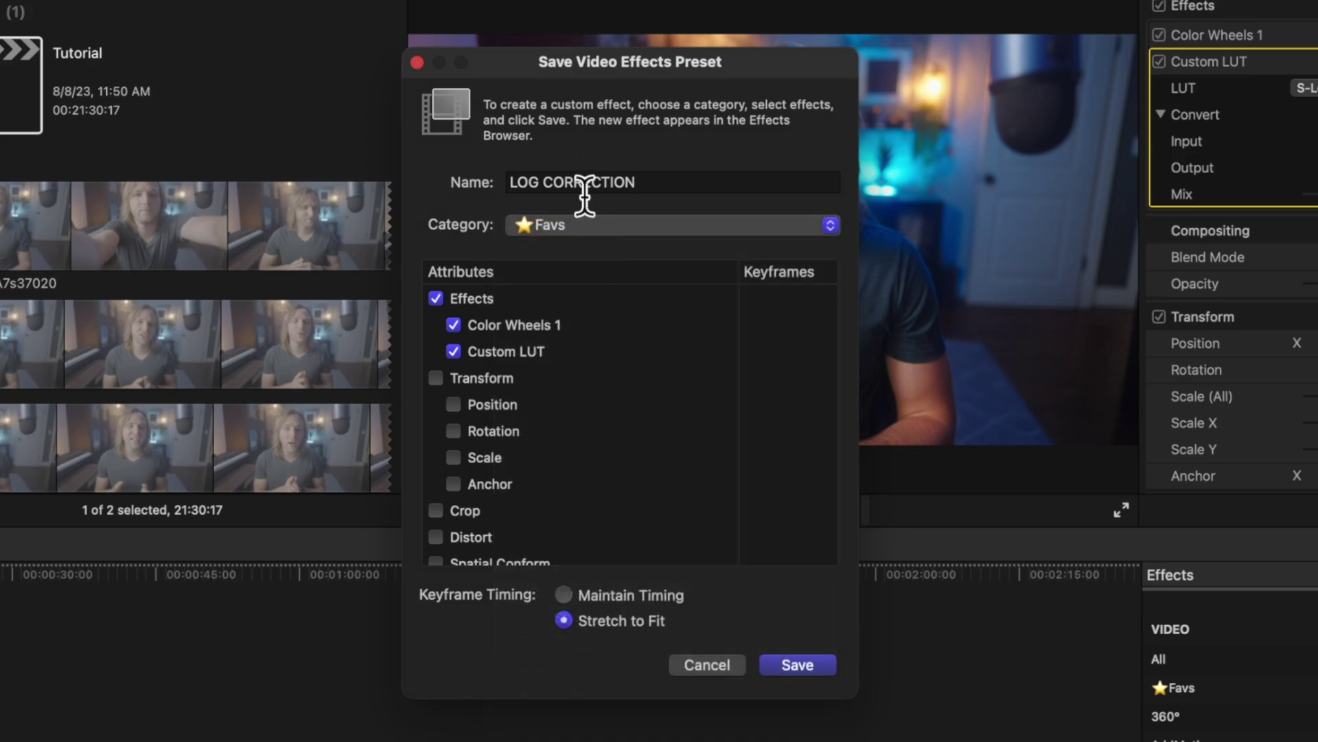
click(798, 664)
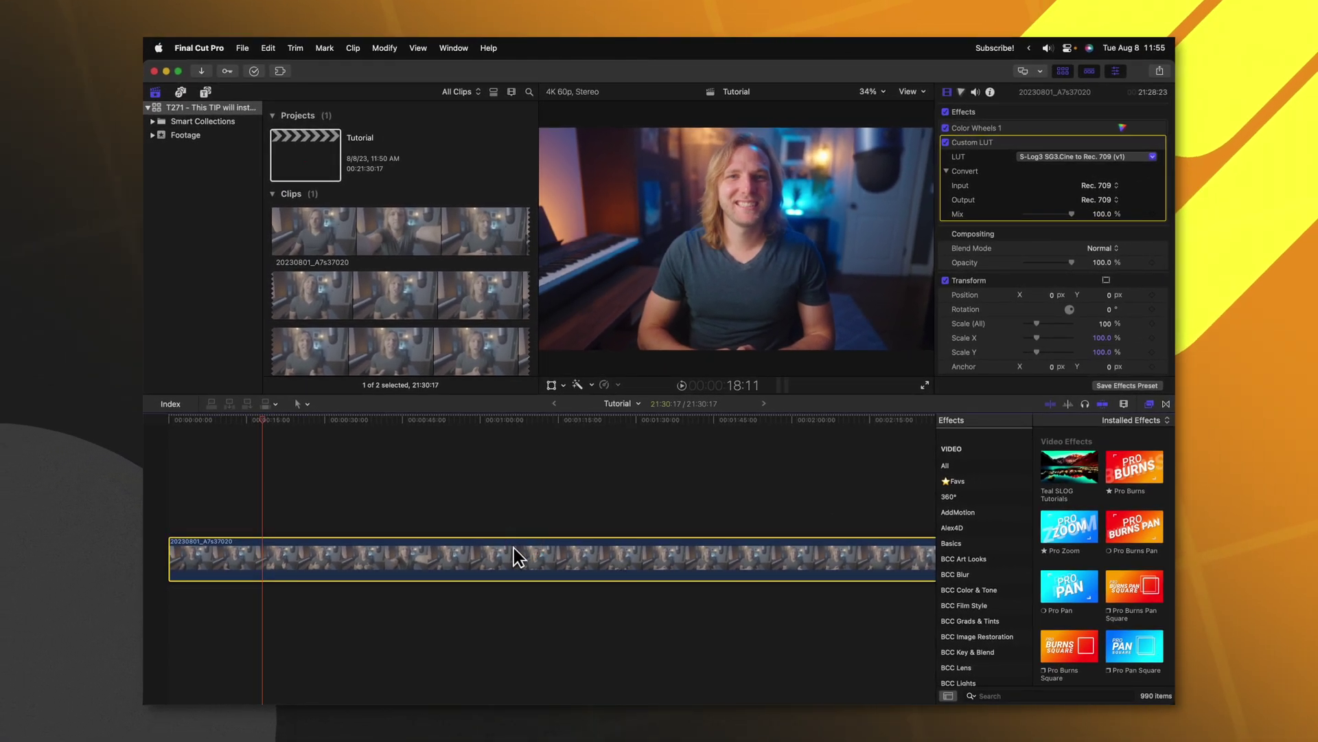
Step: Replace the graded clip with an ungraded one and drag the LOG CORRECTION preset from Favs onto it
key(Delete)
drag(409, 282, 456, 500)
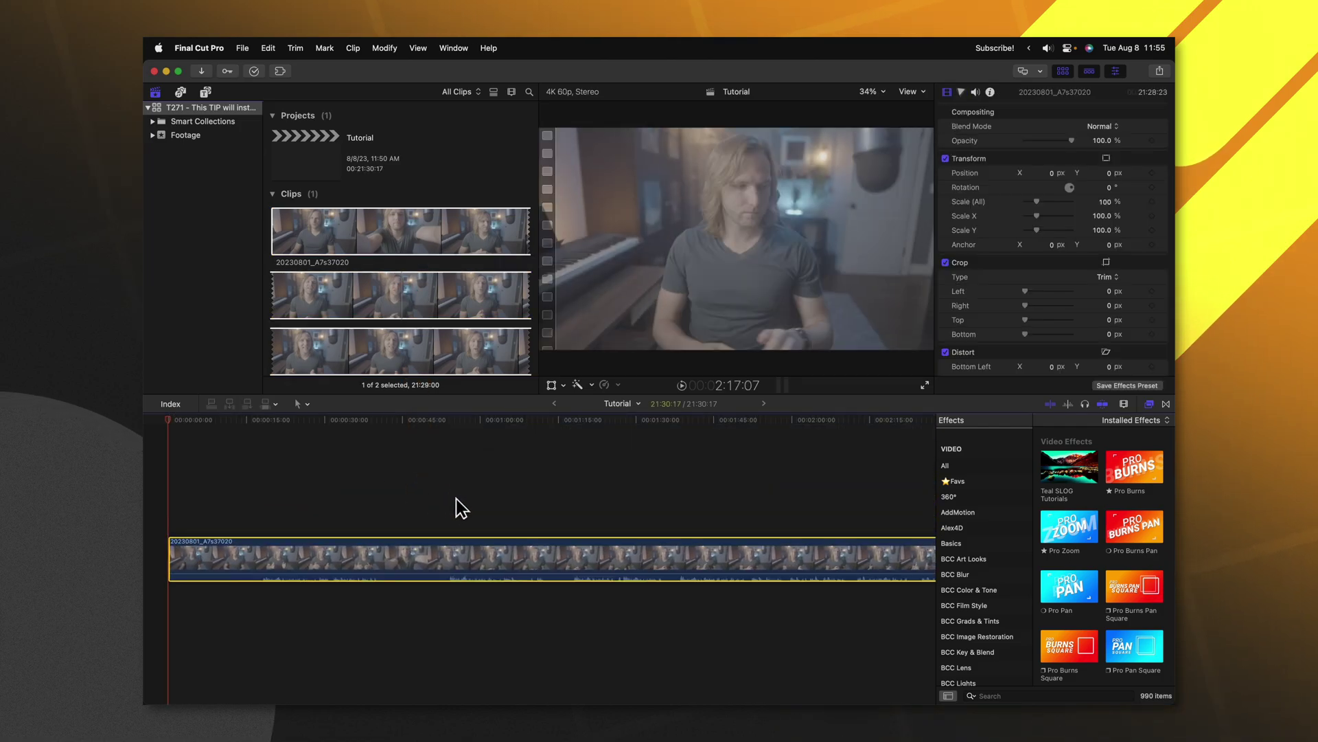
click(964, 485)
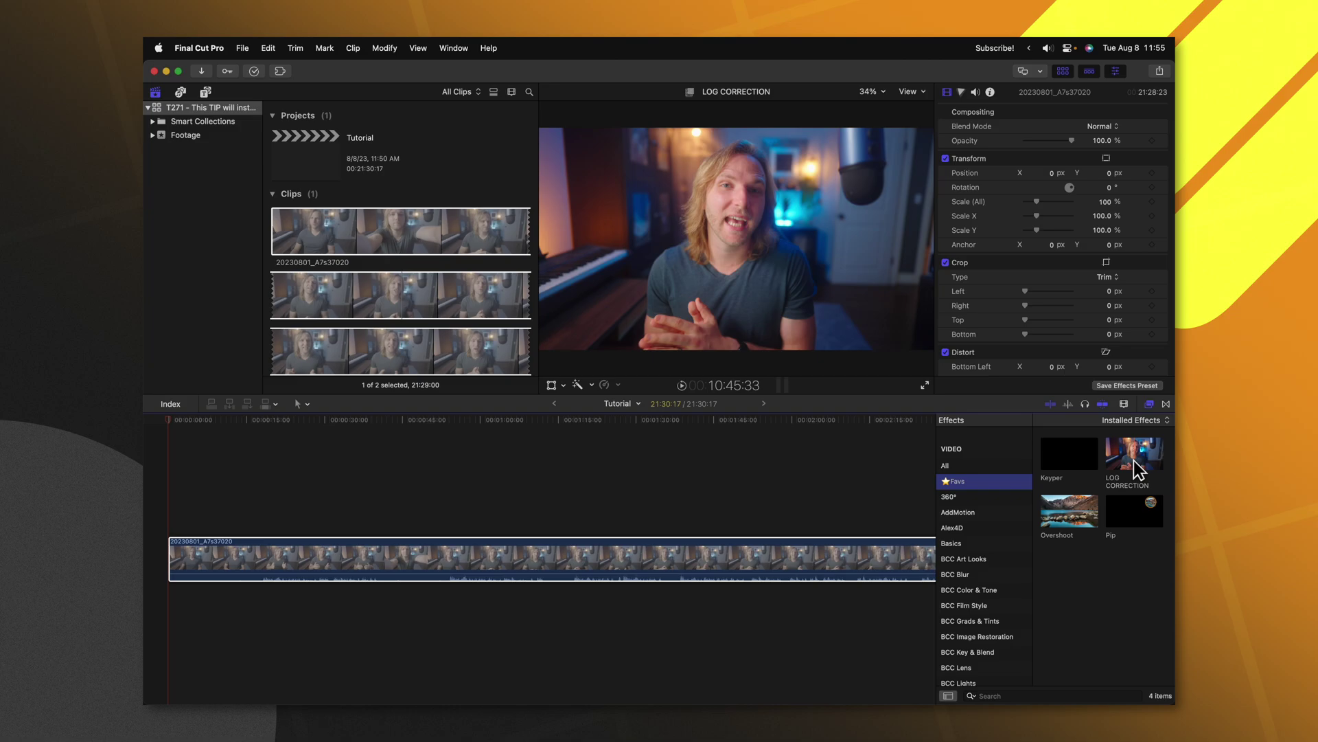
drag(1136, 469, 485, 558)
click(452, 414)
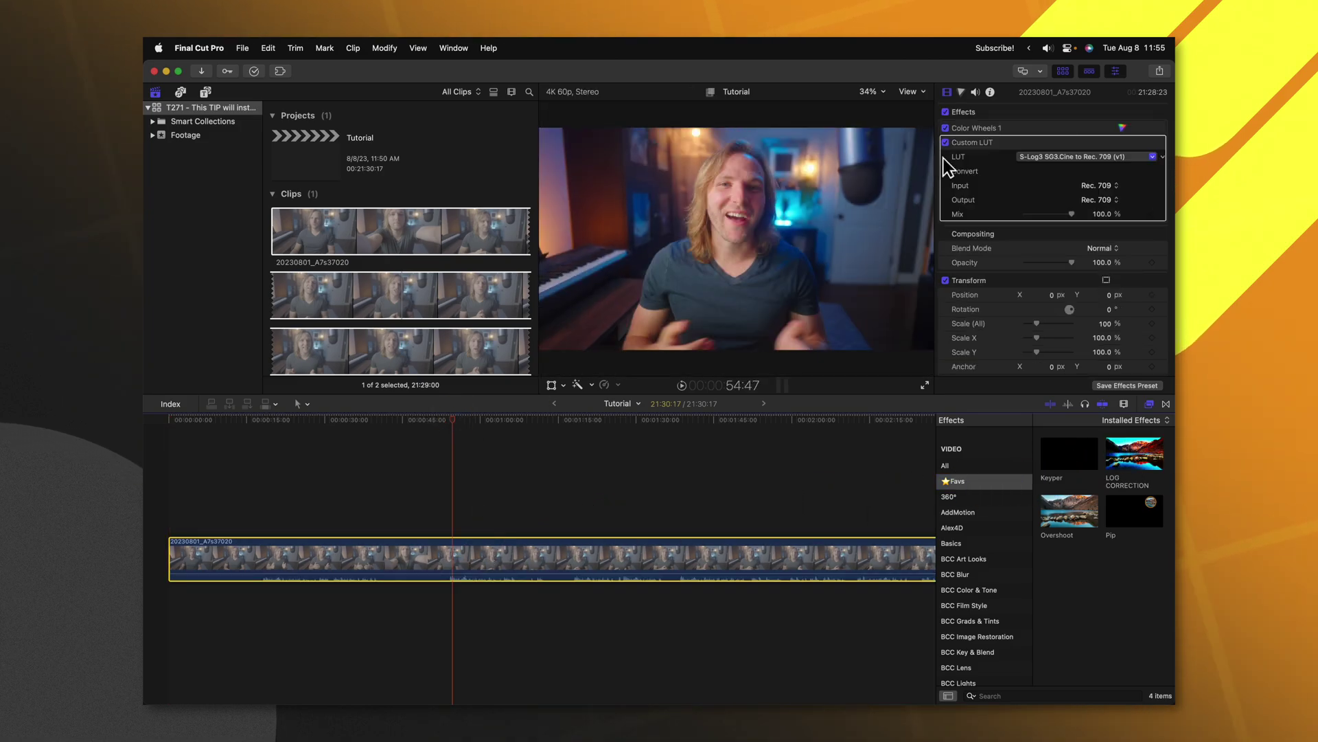
Step: Lower the Highlights brightness slightly in the preset's Color Wheels 1
click(1001, 129)
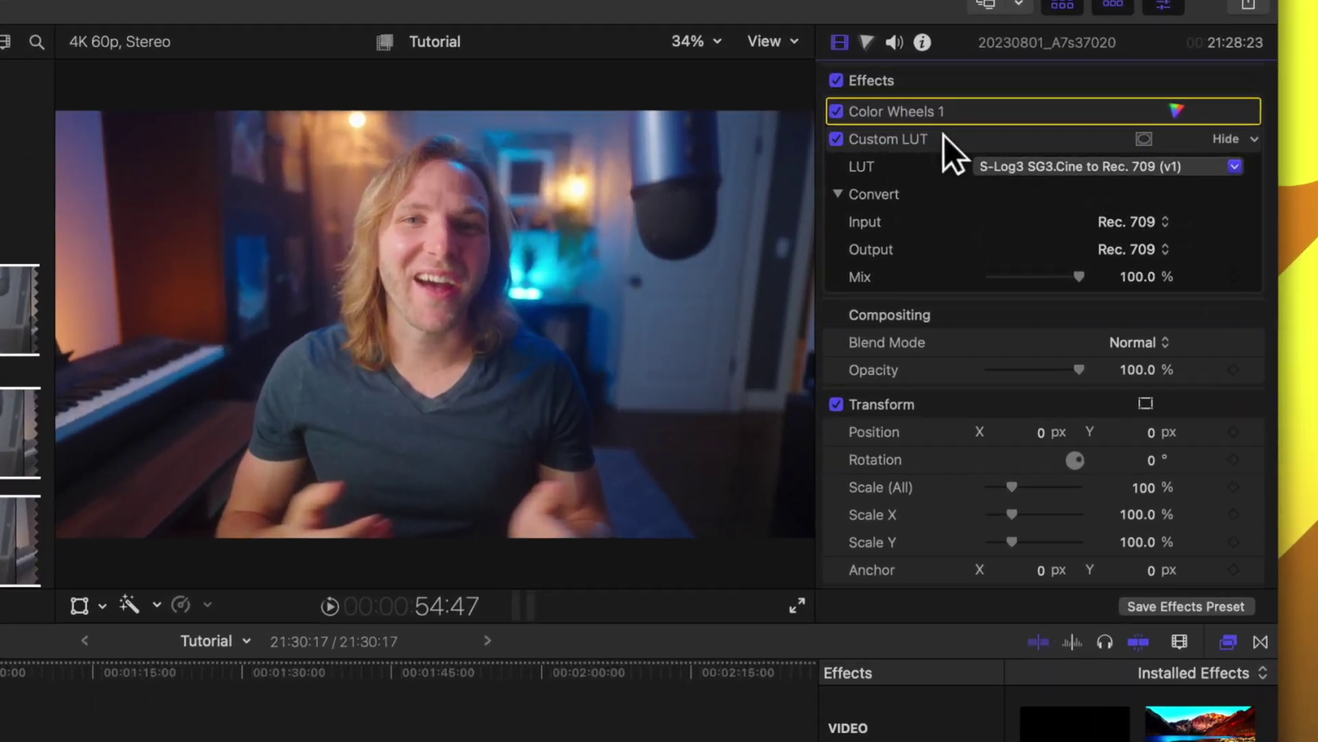
click(943, 135)
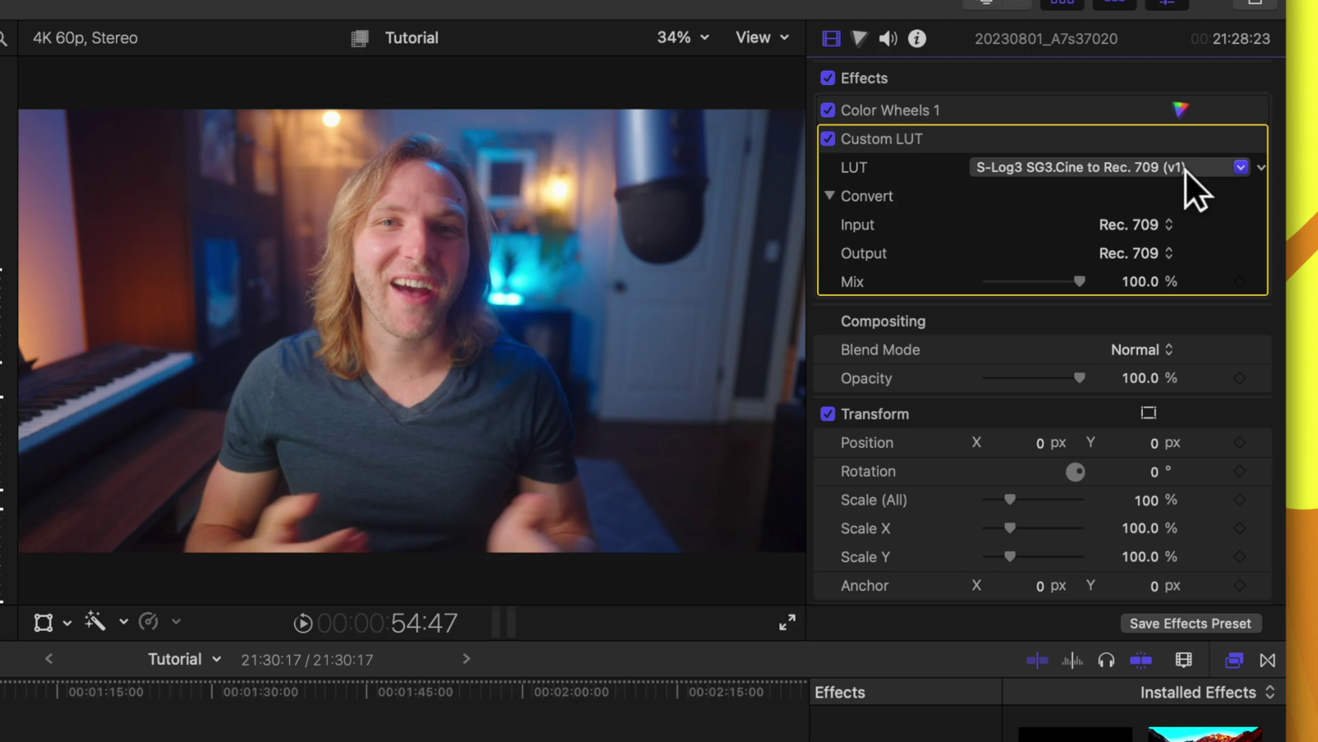
click(1178, 108)
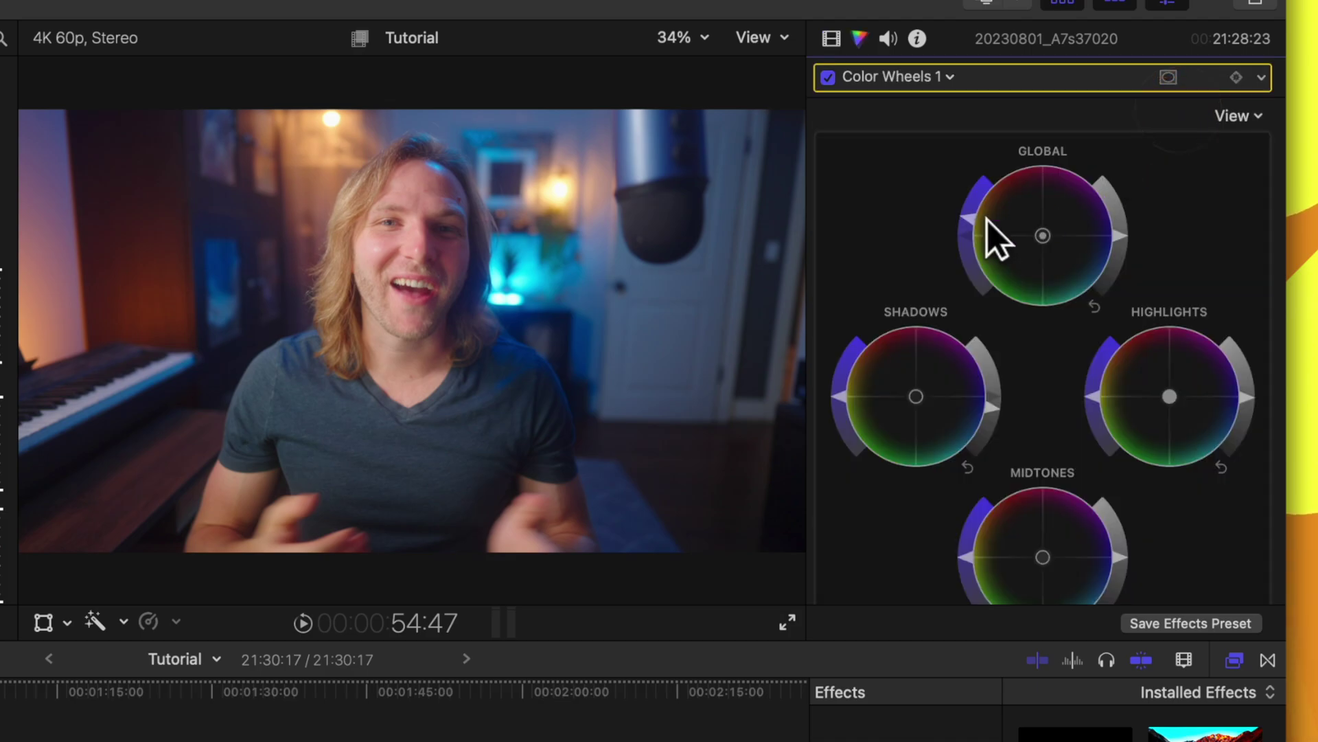
drag(1257, 399, 1196, 431)
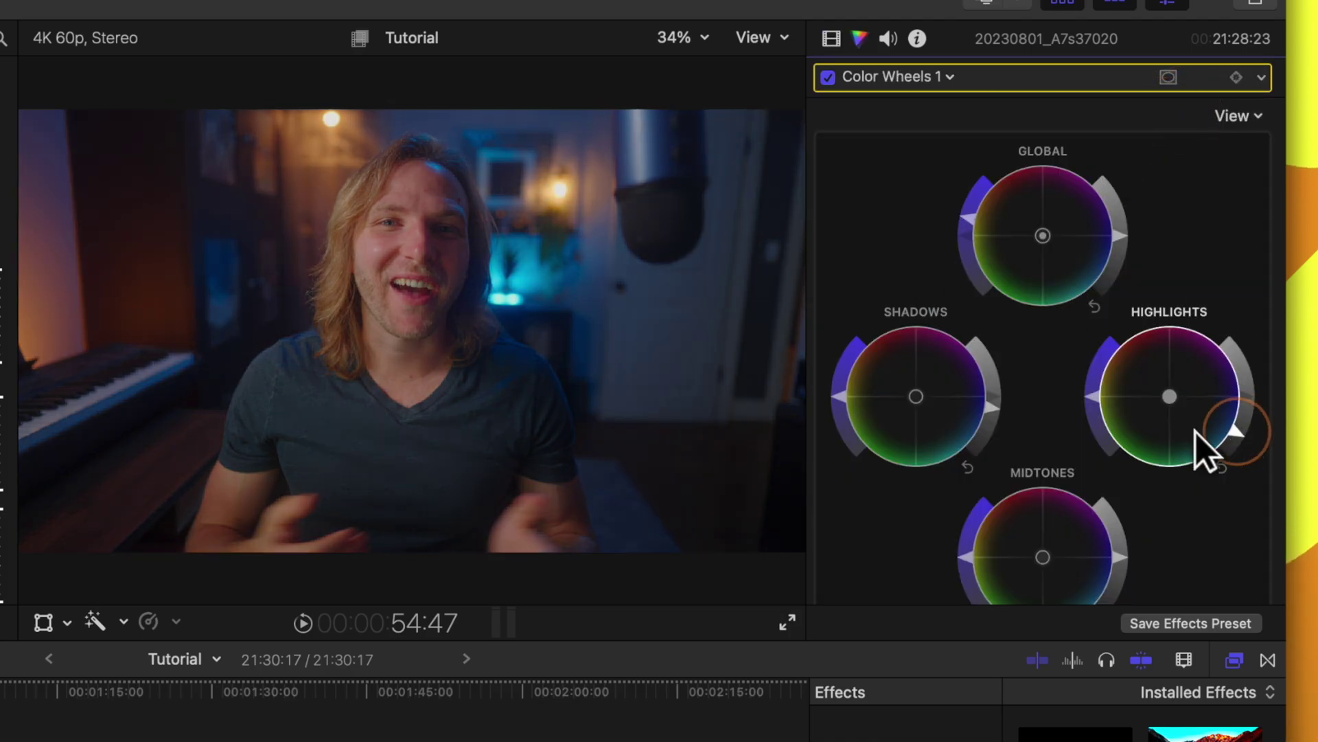